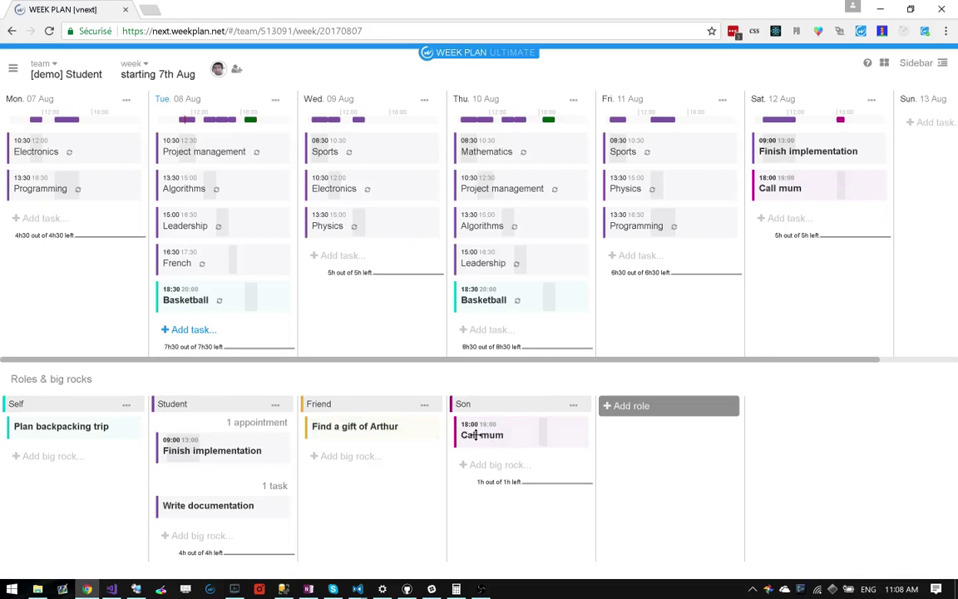
# - Drag the Call mum card toward Saturday, then drop it back under the Son role
pyautogui.moveTo(476, 435)
pyautogui.mouseDown()
pyautogui.moveTo(772, 196)
pyautogui.moveTo(832, 125)
pyautogui.moveTo(503, 469)
pyautogui.mouseUp()
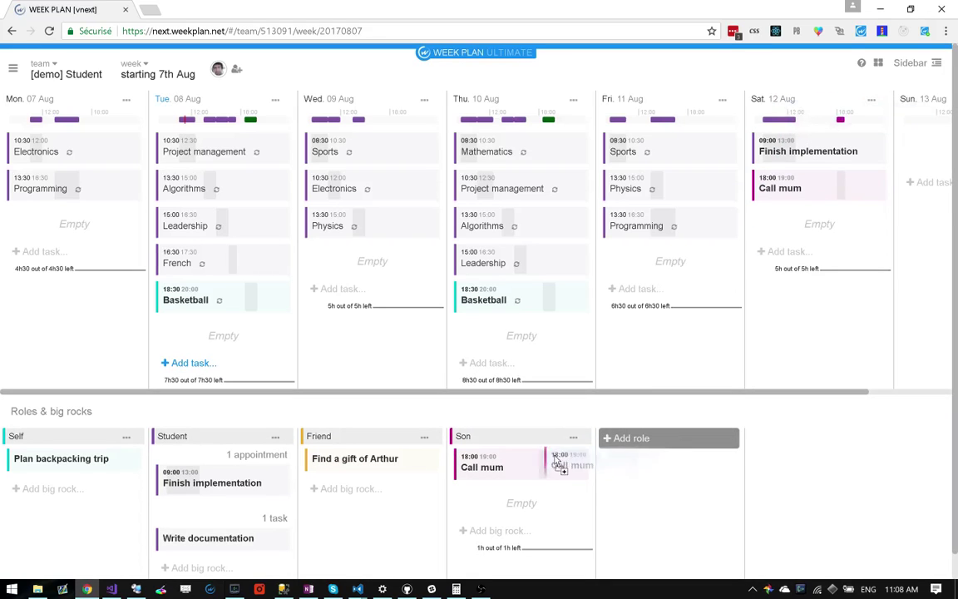
pyautogui.moveTo(502, 469); pyautogui.dragTo(490, 466)
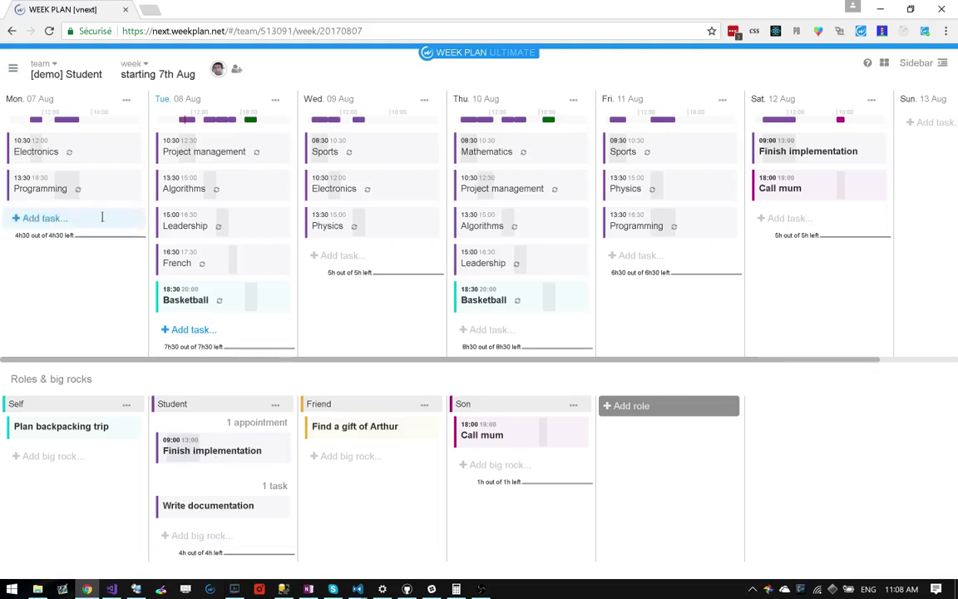
# - Open Goals, expand Complete semester project, and view then close Finish implementation's details
pyautogui.click(12, 71)
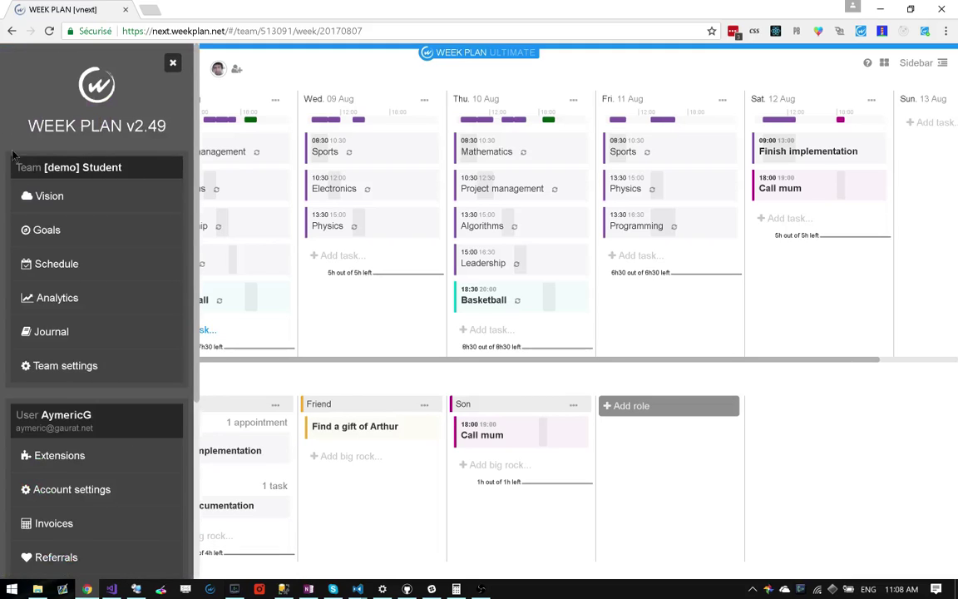
pyautogui.click(74, 238)
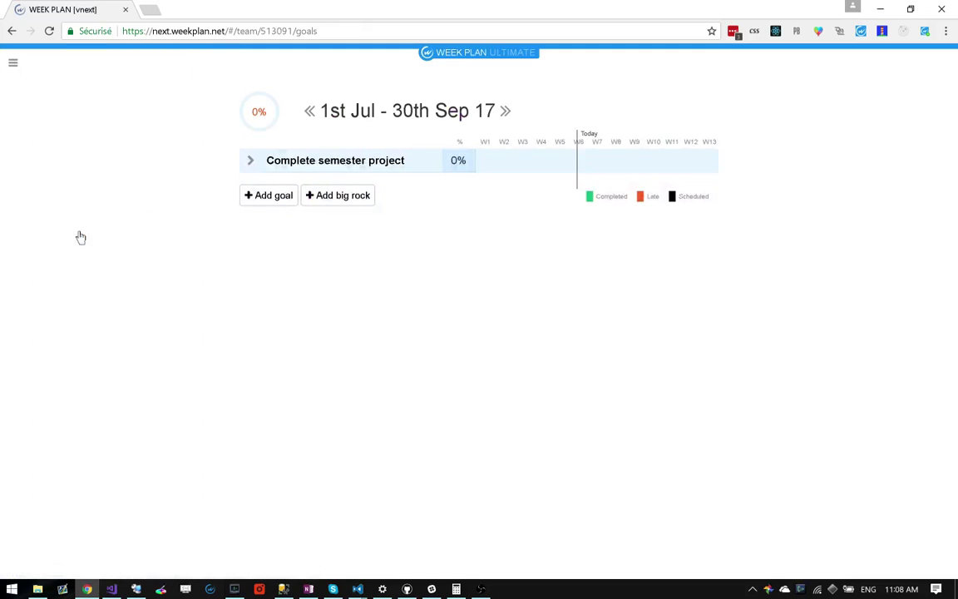
pyautogui.click(250, 166)
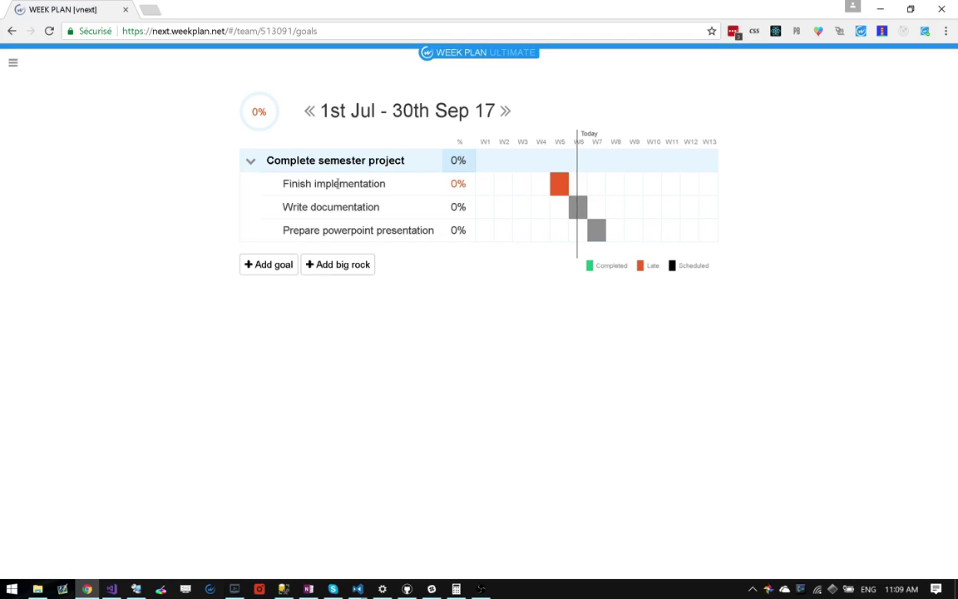
pyautogui.click(286, 184)
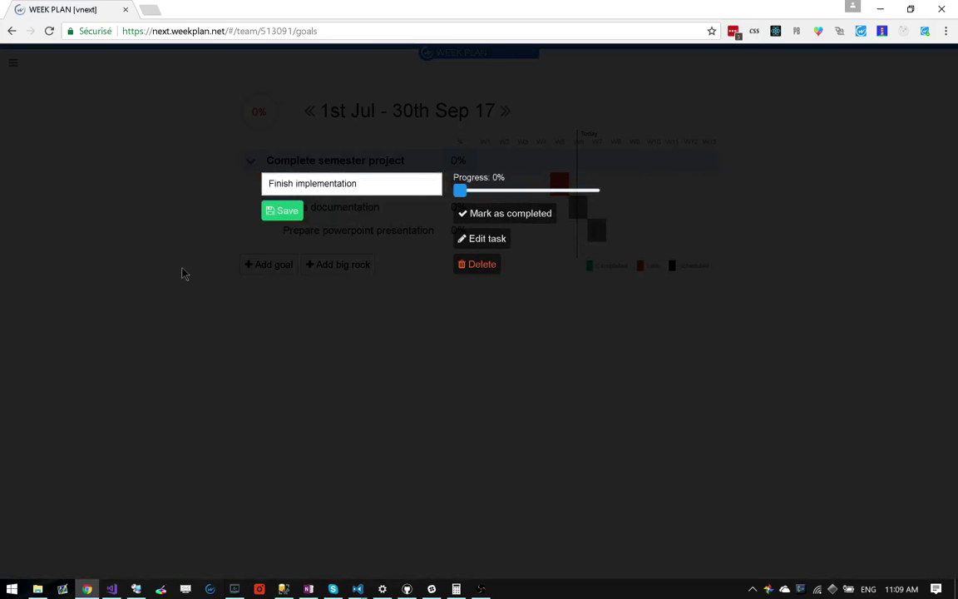
pyautogui.click(331, 280)
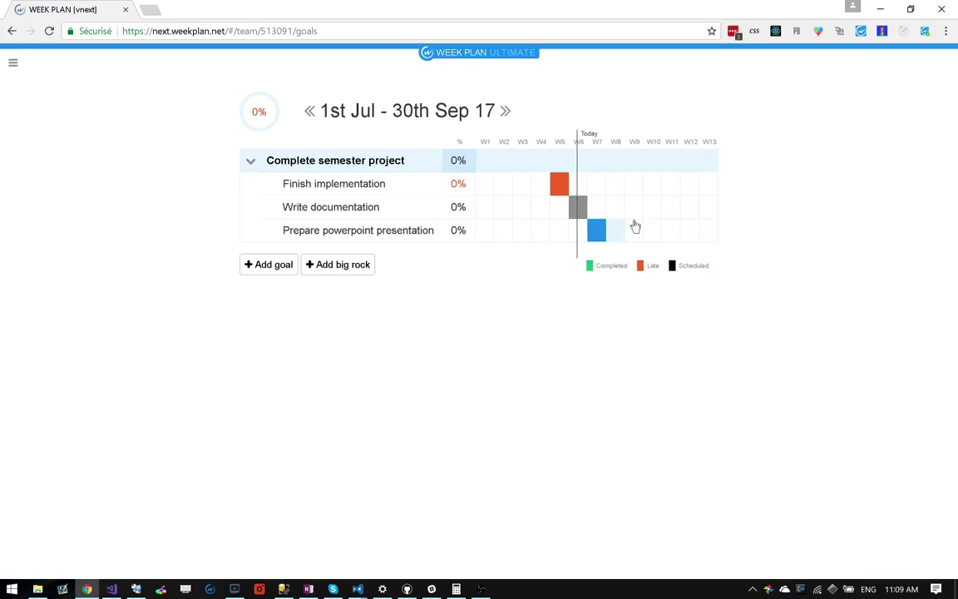
pyautogui.click(656, 209)
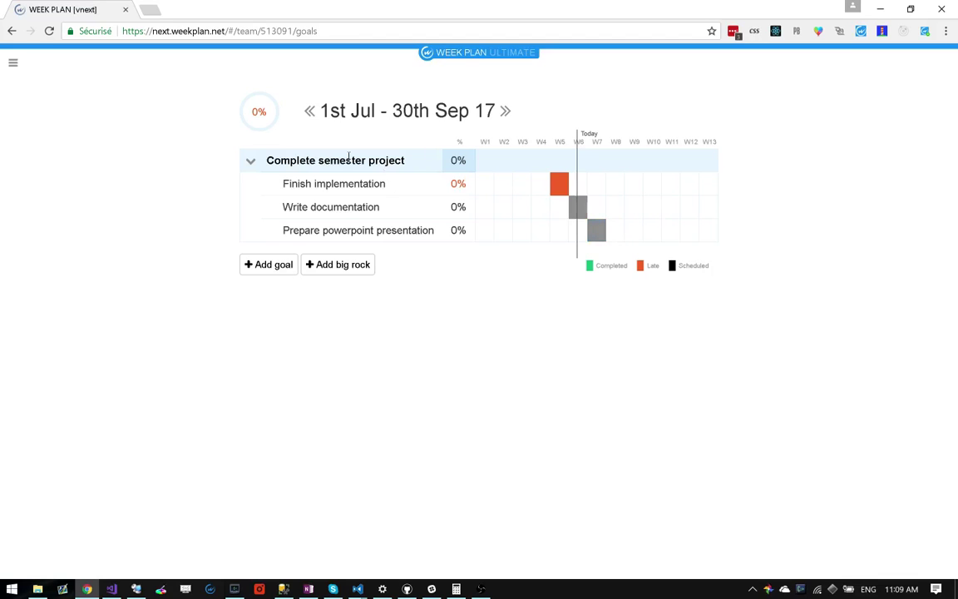
# - Return to Schedule and place Write documentation on Saturday 12 Aug, 14:15–15:15
pyautogui.click(13, 70)
pyautogui.click(71, 264)
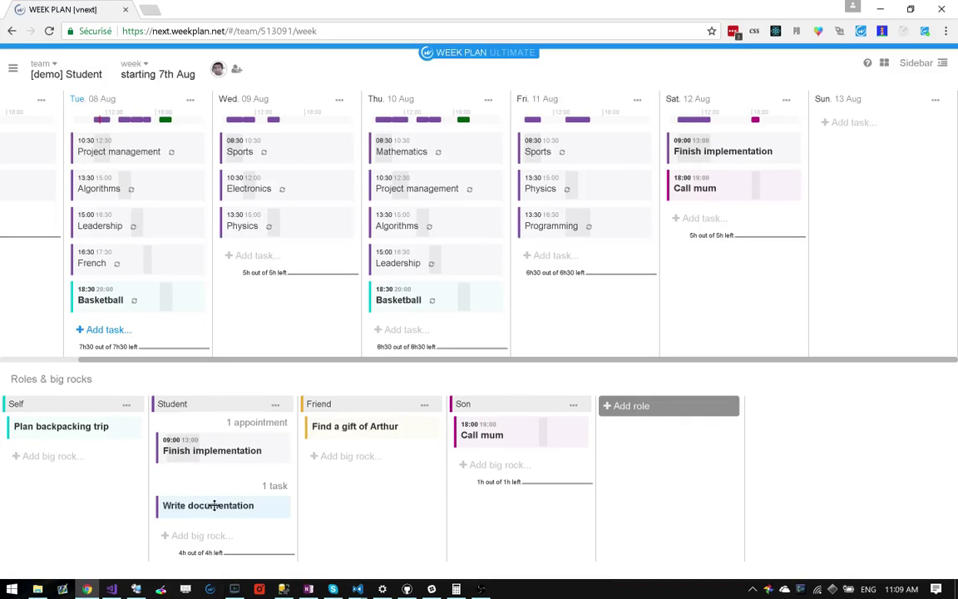
pyautogui.moveTo(214, 504); pyautogui.dragTo(719, 125)
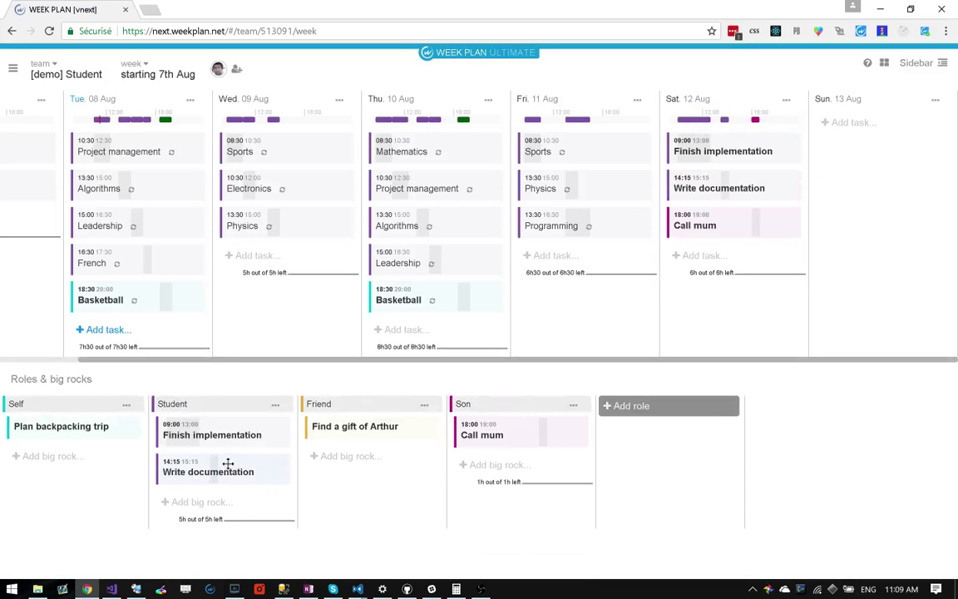
pyautogui.click(157, 73)
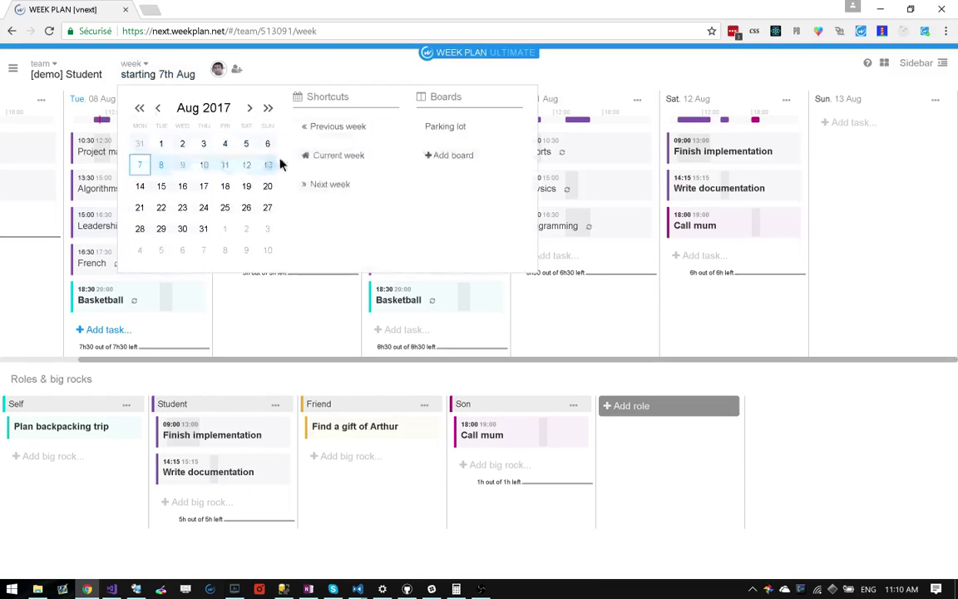
pyautogui.click(349, 184)
pyautogui.scroll(-1, 212, 386)
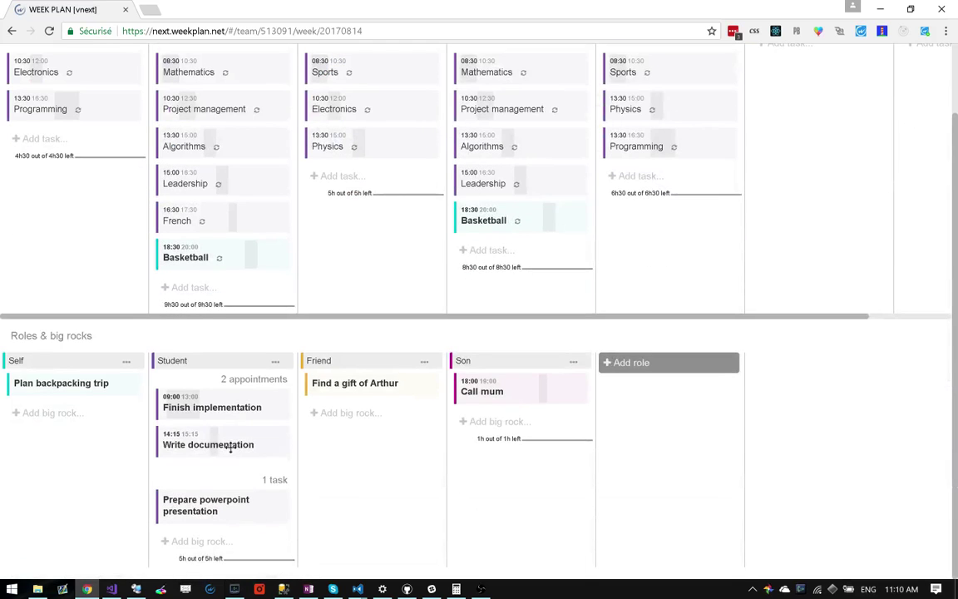
pyautogui.scroll(1, 216, 71)
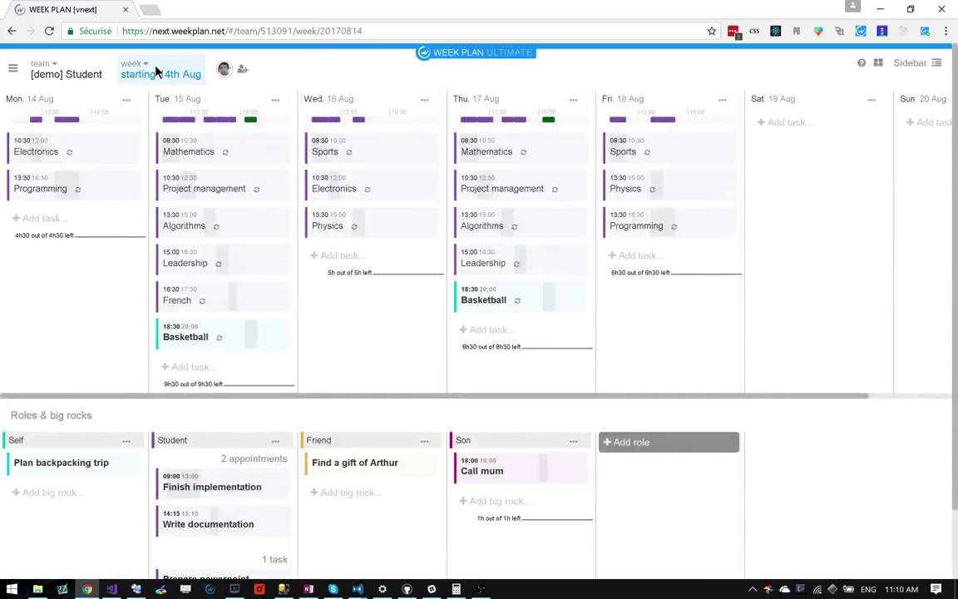
pyautogui.click(138, 66)
pyautogui.click(349, 162)
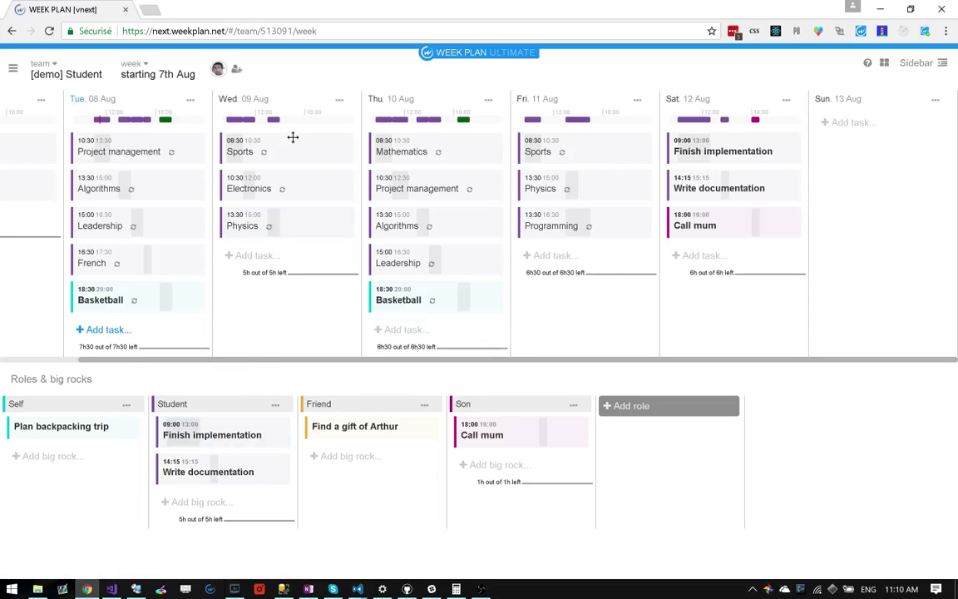
pyautogui.hscroll(-2, 246, 330)
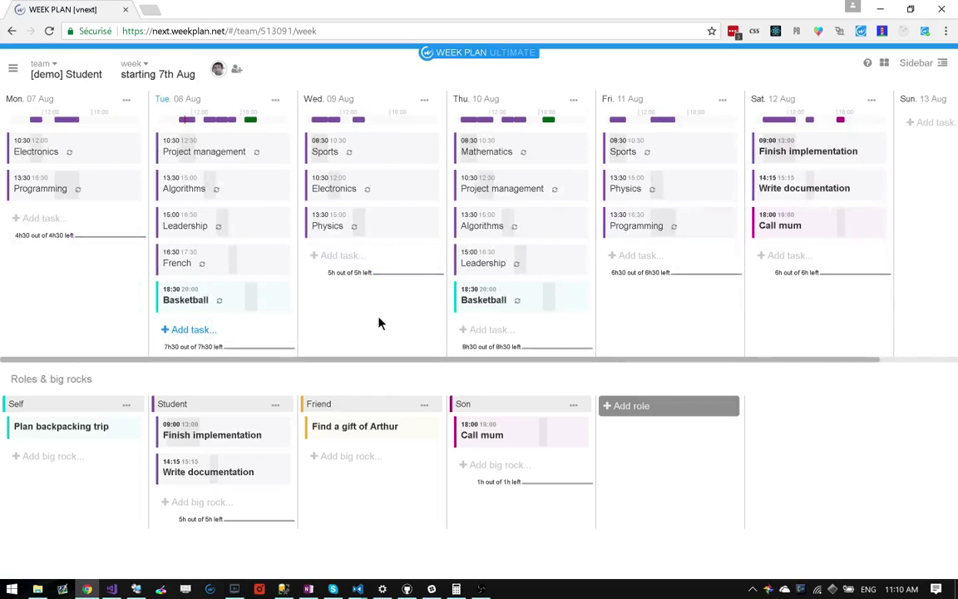